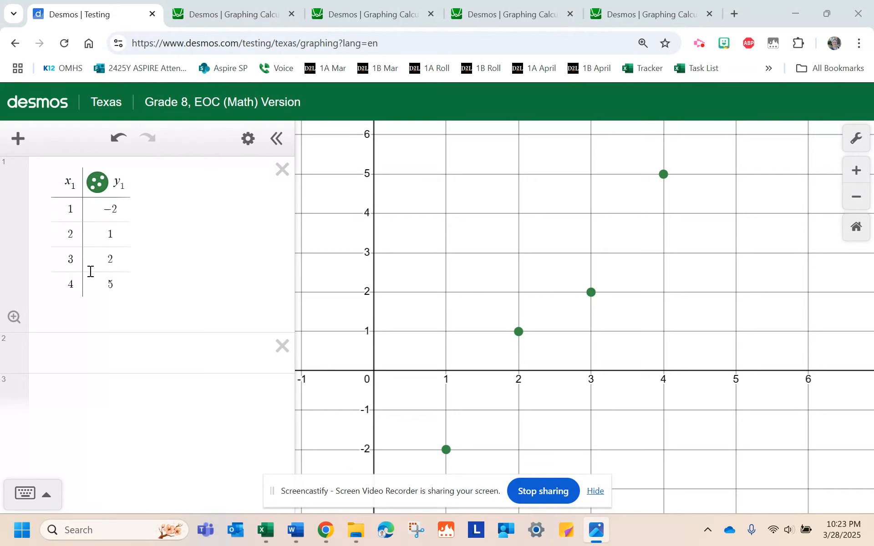
click(136, 354)
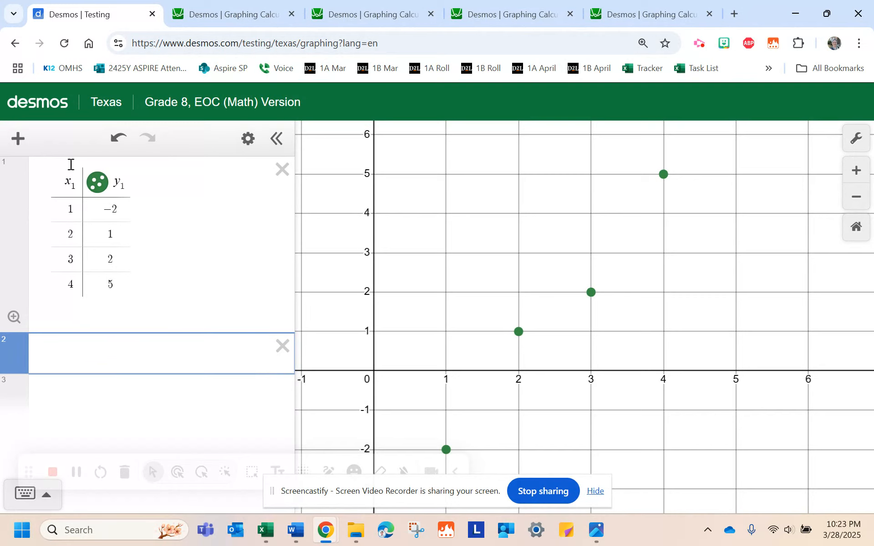
click(21, 142)
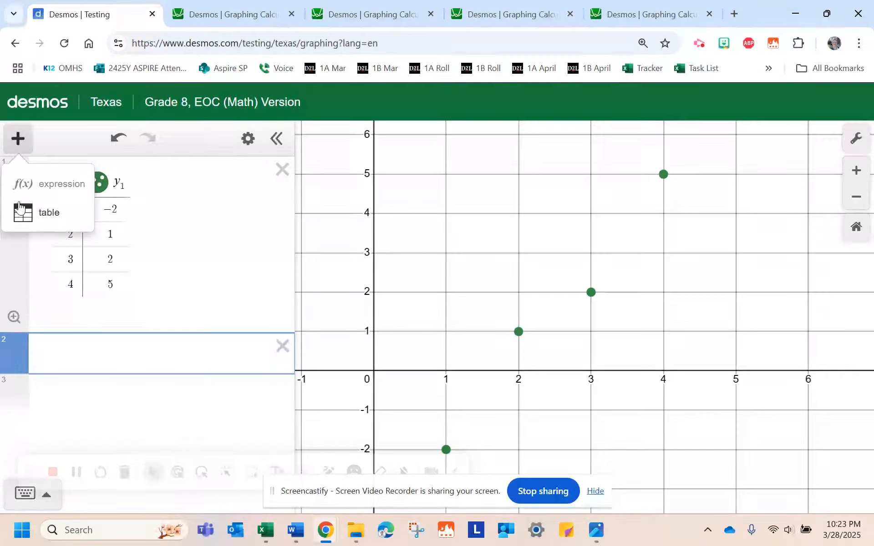
click(23, 216)
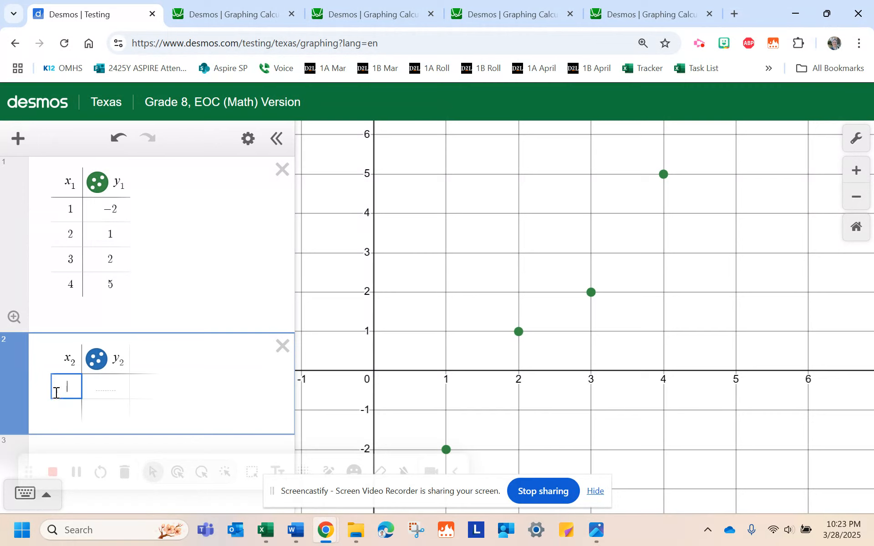
text(1)
key(Return)
text(2)
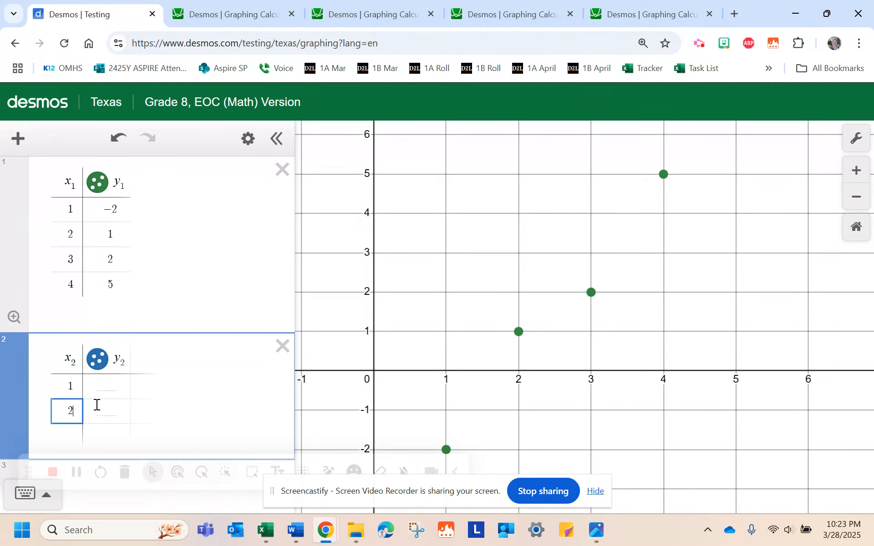
click(280, 351)
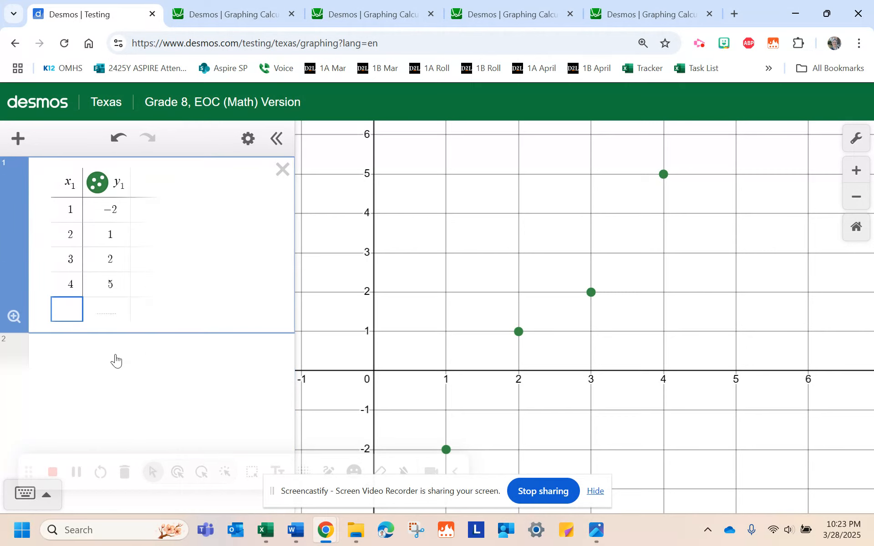
- Start a regression expression in the second row with y₁ followed by a tilde
click(116, 356)
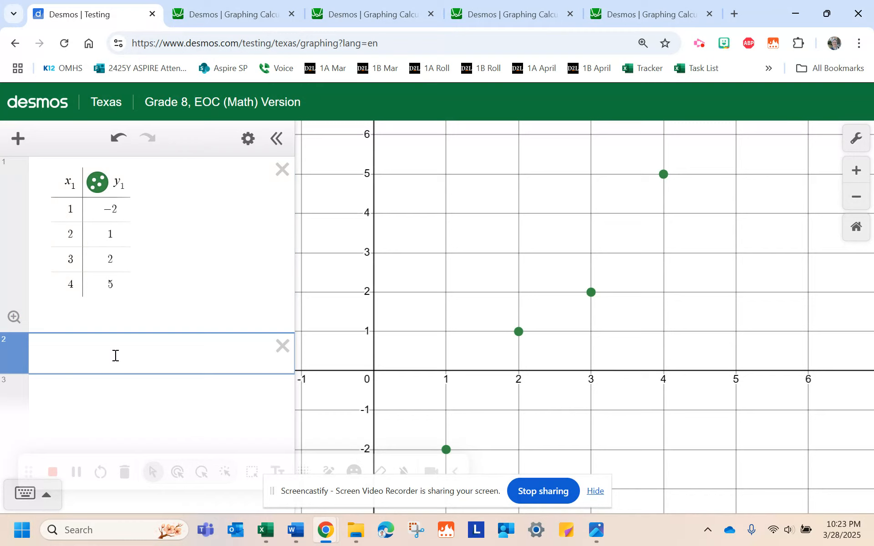
text(y=mx+b)
key(BackSpace)
key(BackSpace)
key(BackSpace)
key(BackSpace)
key(BackSpace)
text(_1)
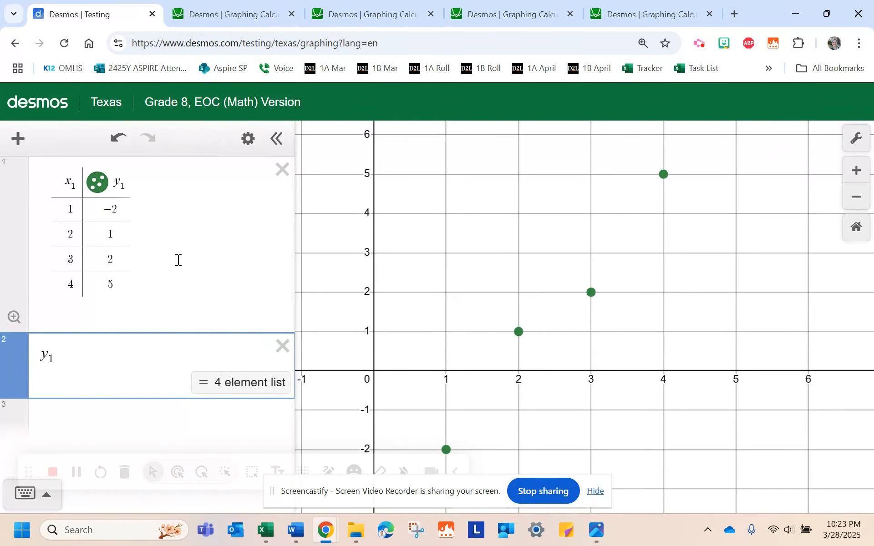
drag(126, 182, 116, 181)
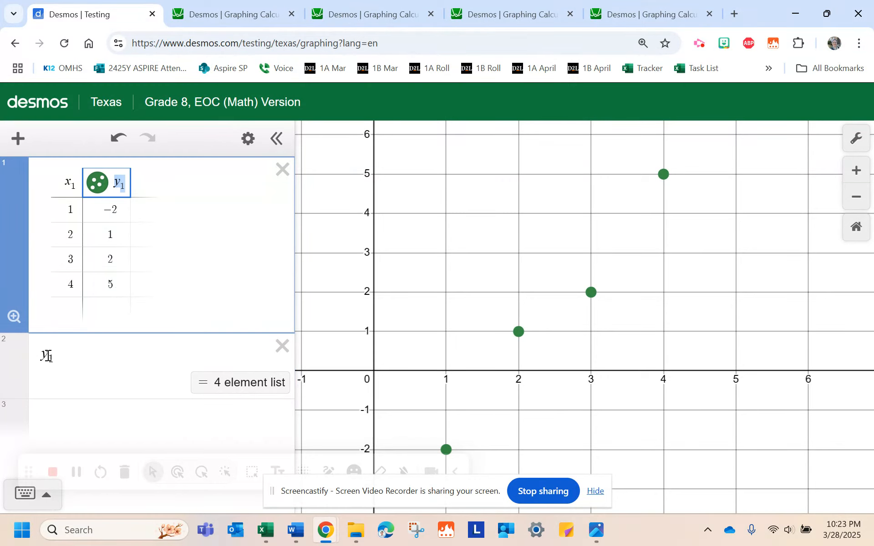
click(68, 357)
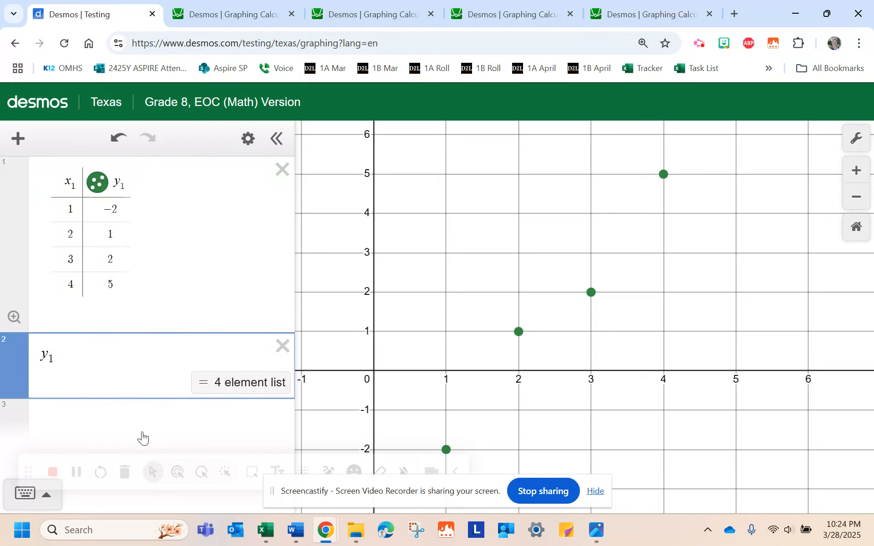
text(=)
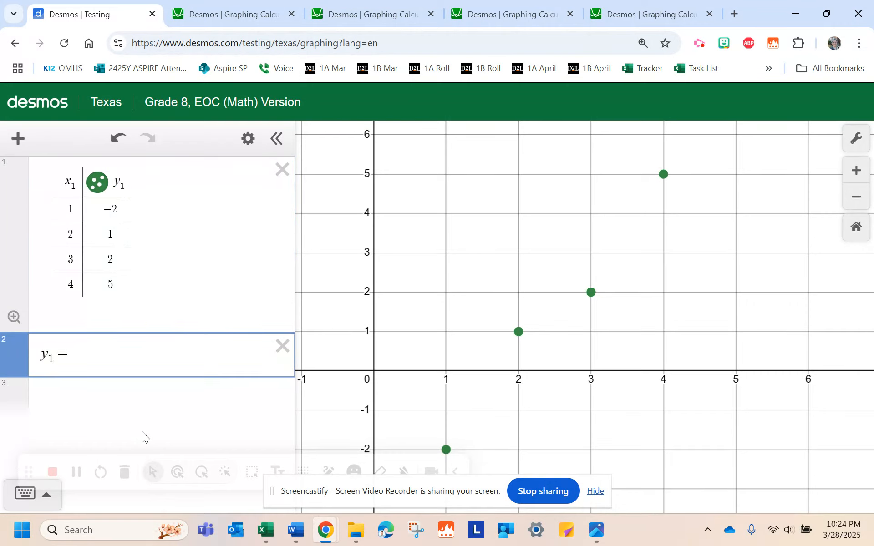
key(BackSpace)
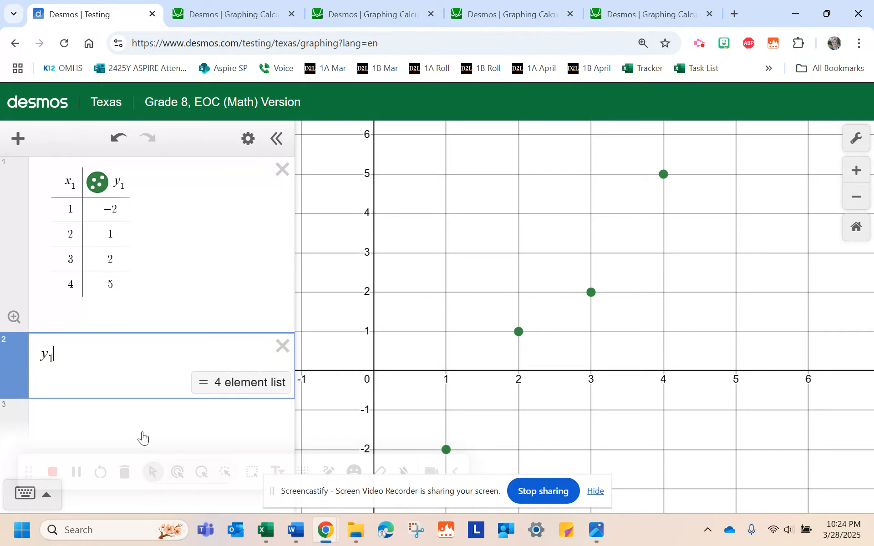
text(~)
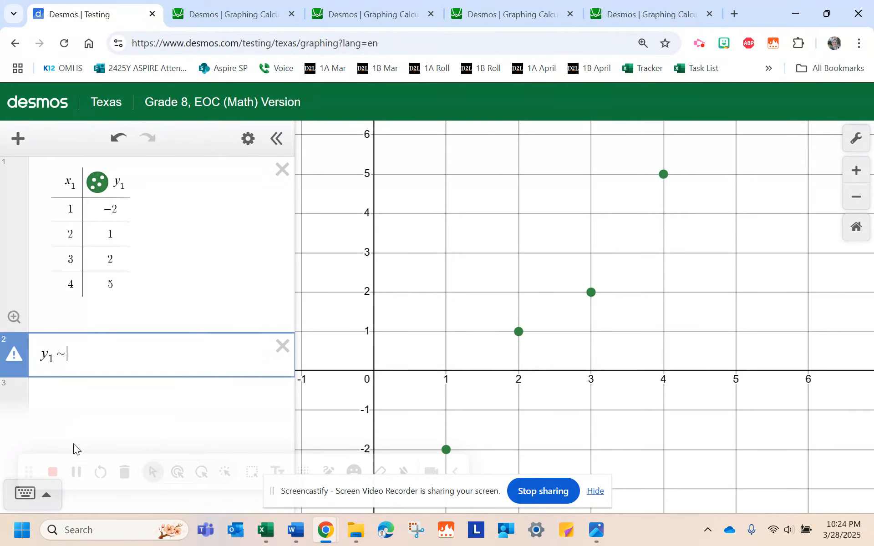
click(27, 495)
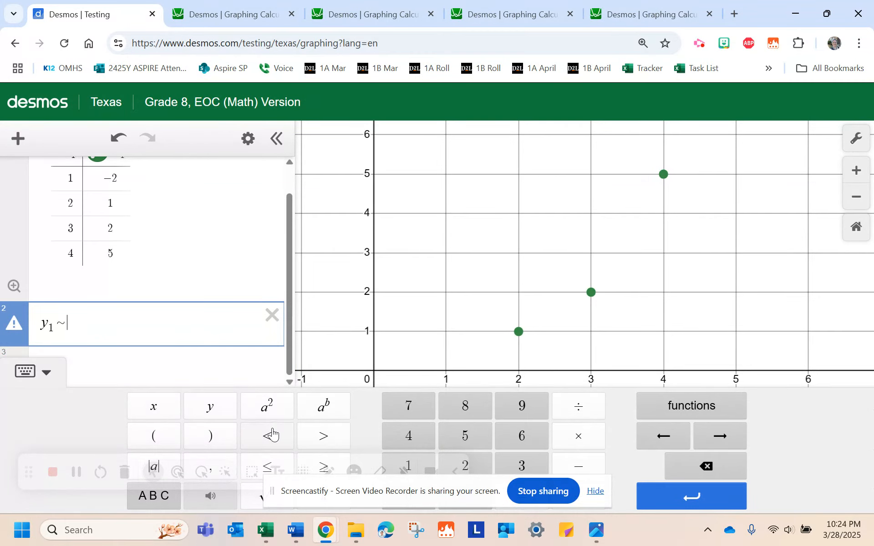
click(595, 491)
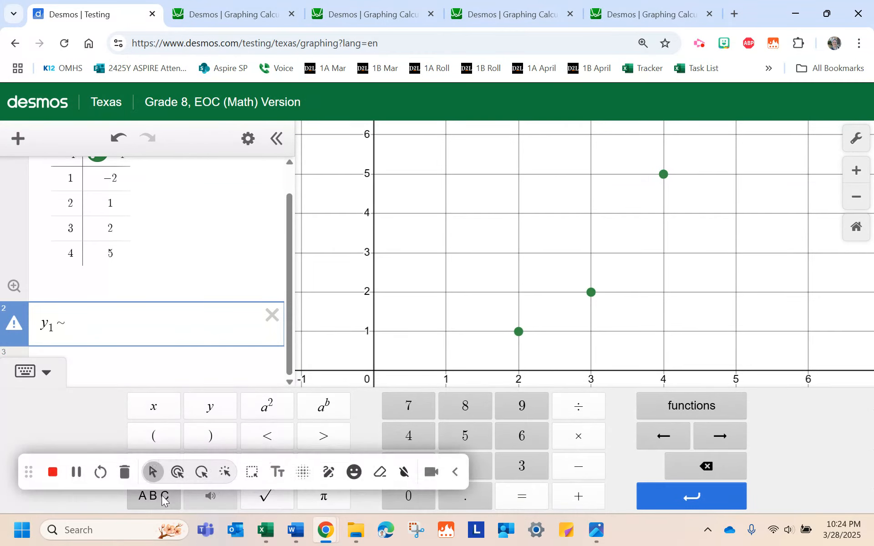
click(146, 503)
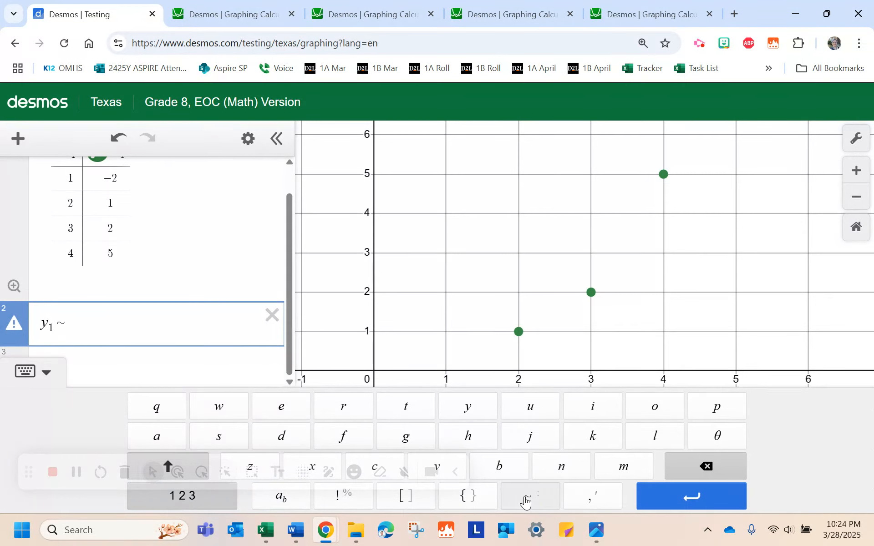
click(526, 499)
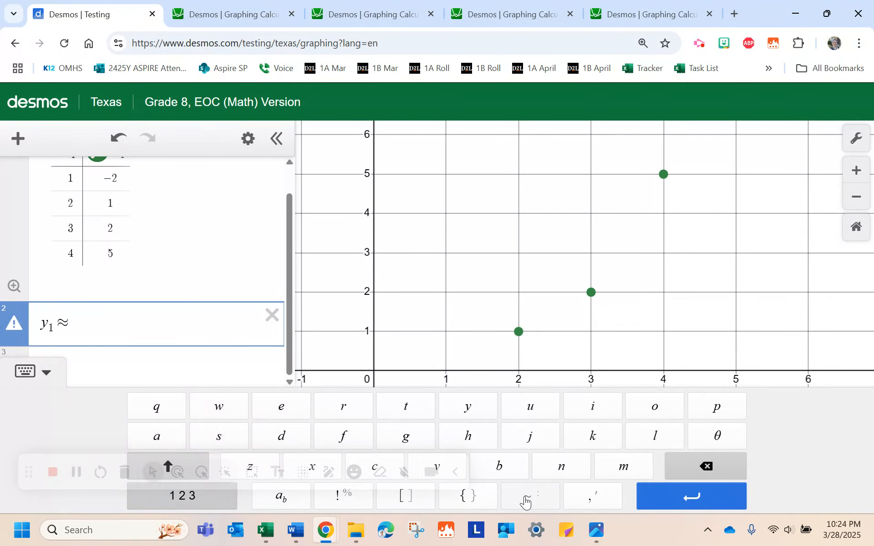
click(678, 474)
click(25, 370)
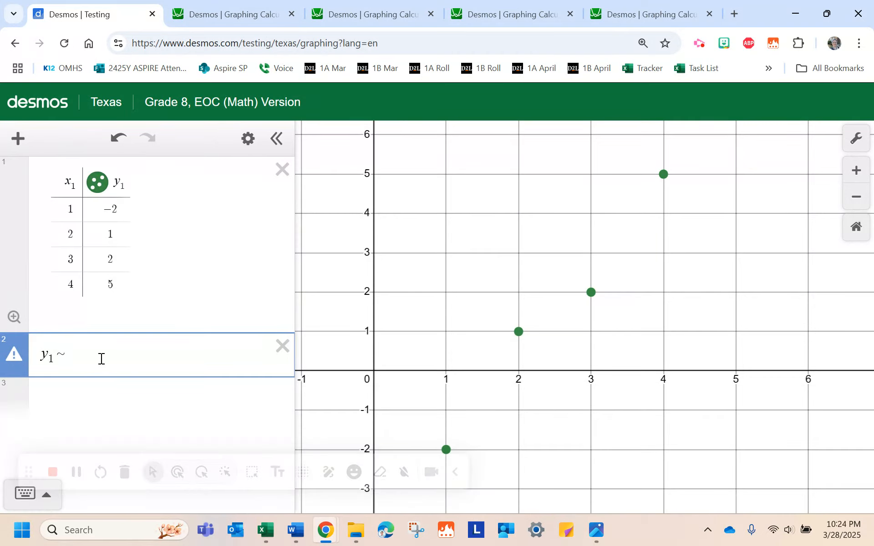
- Complete the regression as y₁ ~ mx₁ + b to fit a line to the table data
text(mx + b)
drag(66, 183, 75, 184)
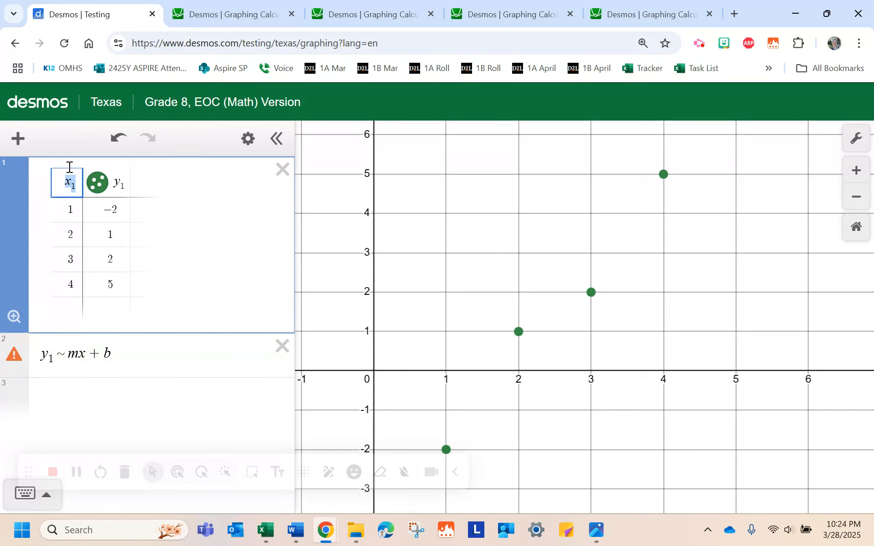
click(86, 355)
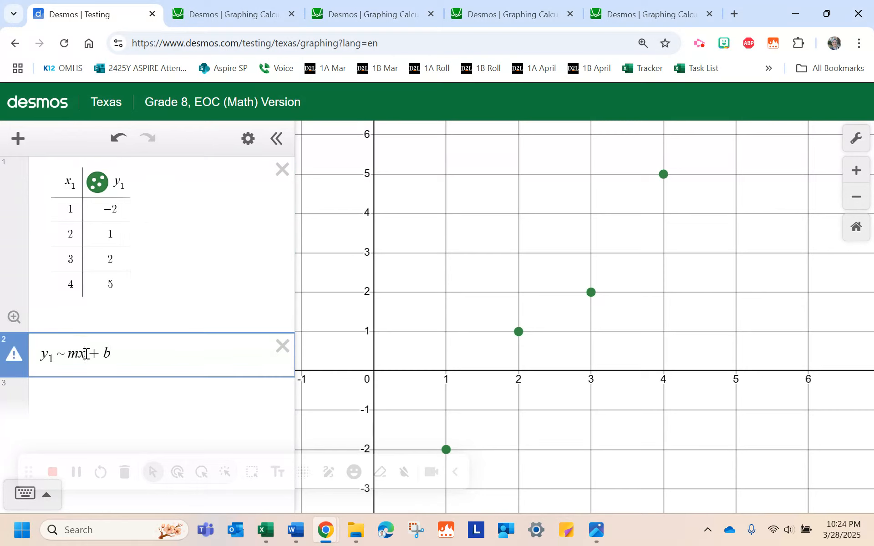
text(1)
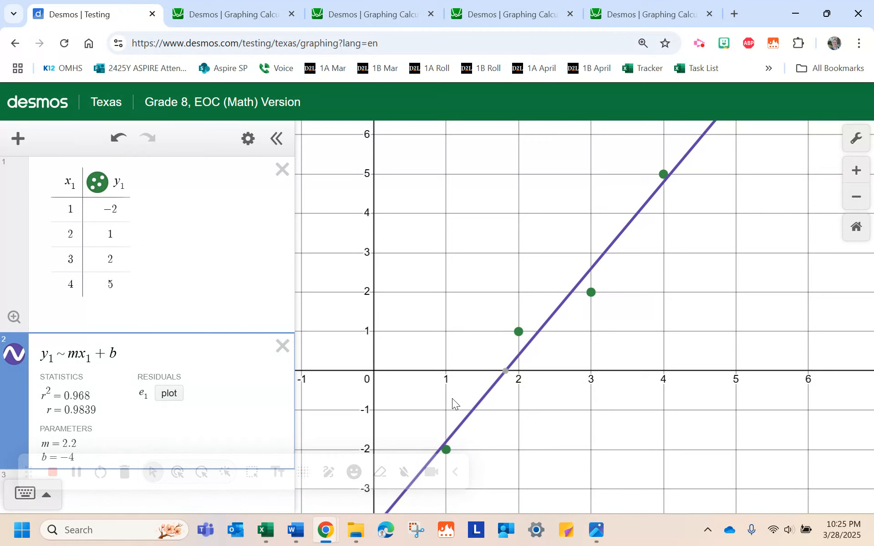
- Graph y = 2.2x − 4 in a new third row to compare with the fitted line, then delete it
key(ctrl+minus)
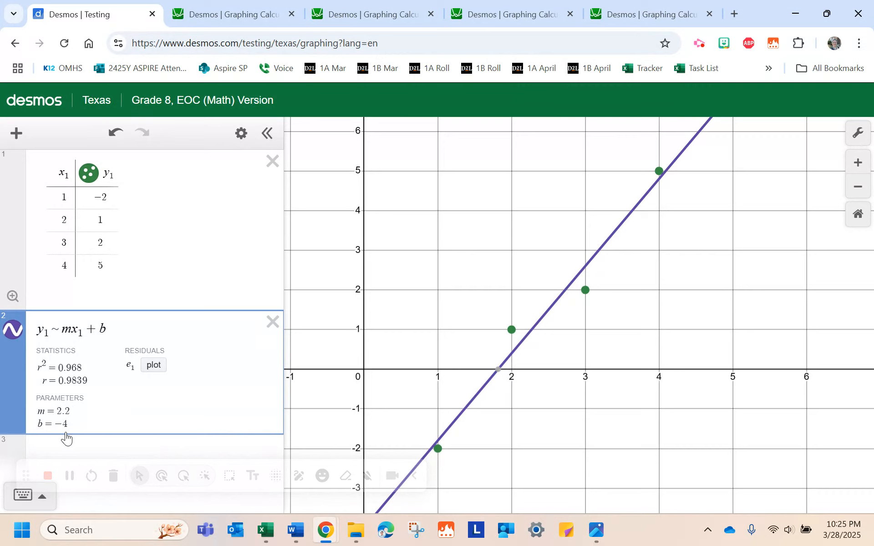
click(104, 451)
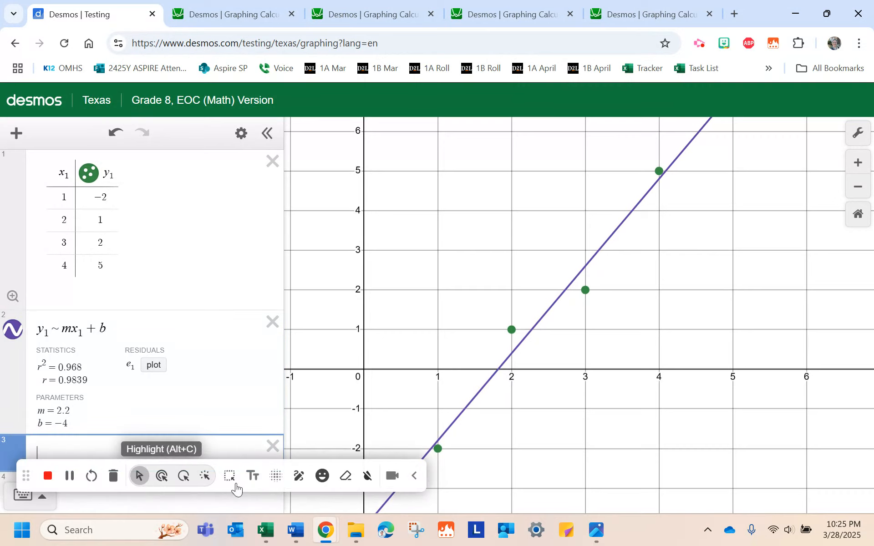
click(398, 463)
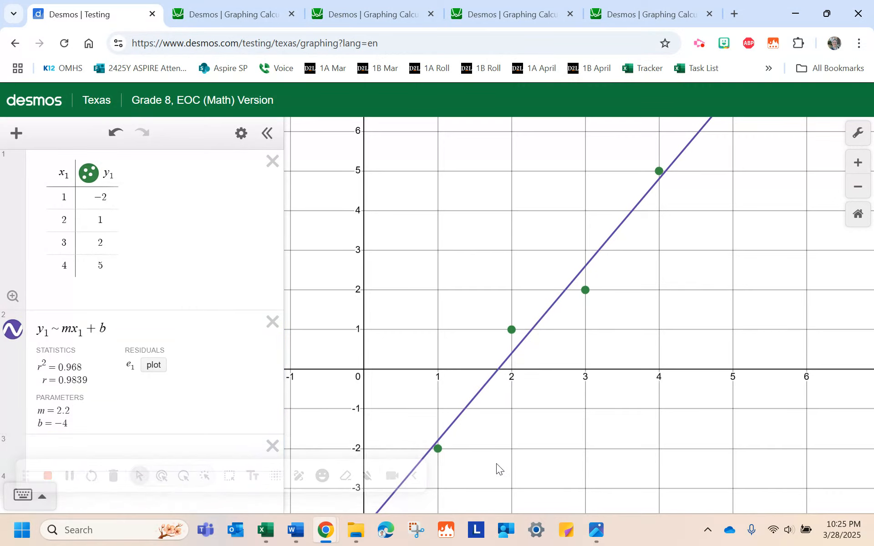
click(79, 445)
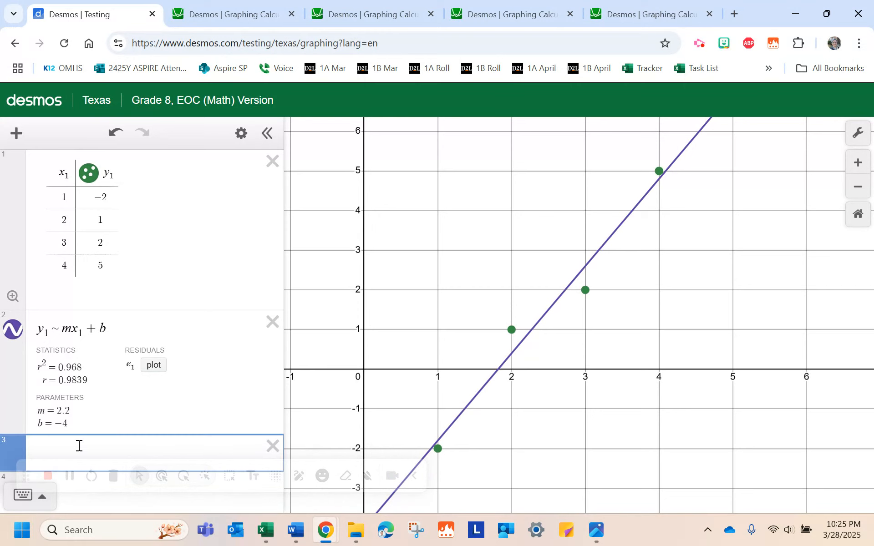
text(y=2.2)
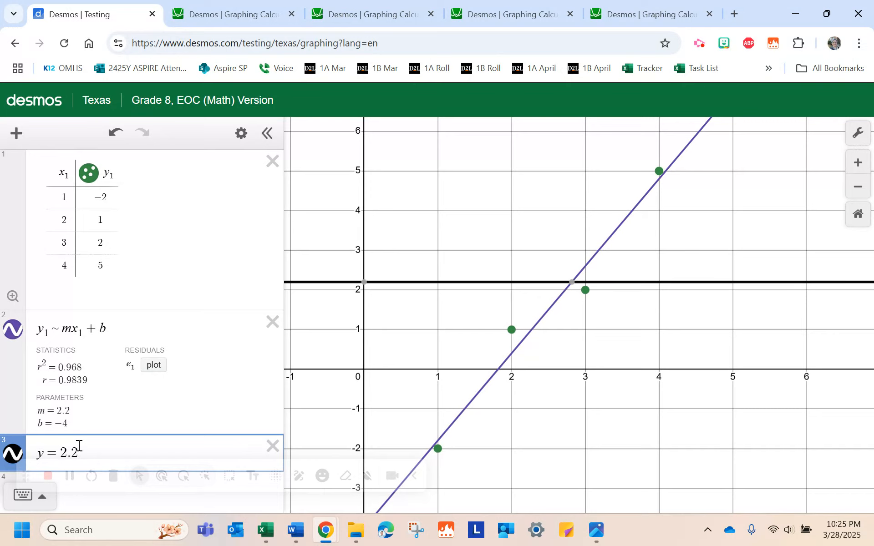
text(x)
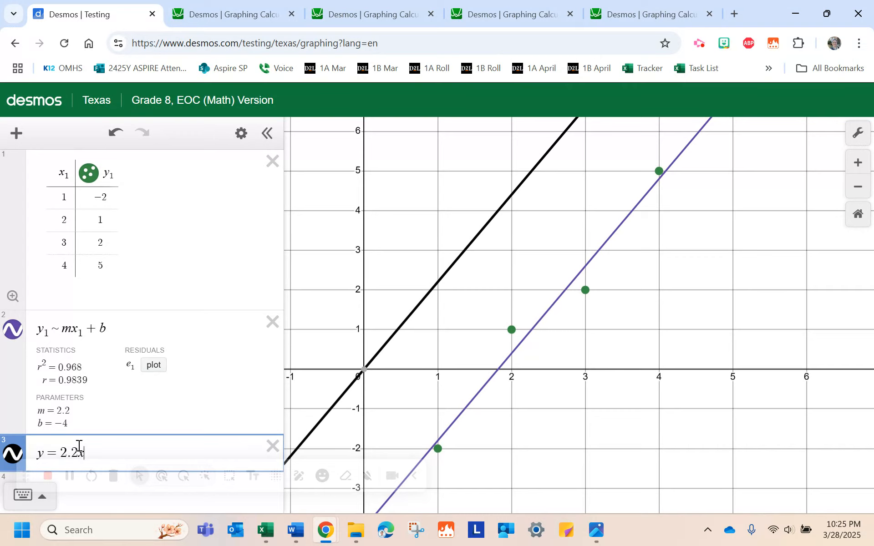
text(-4)
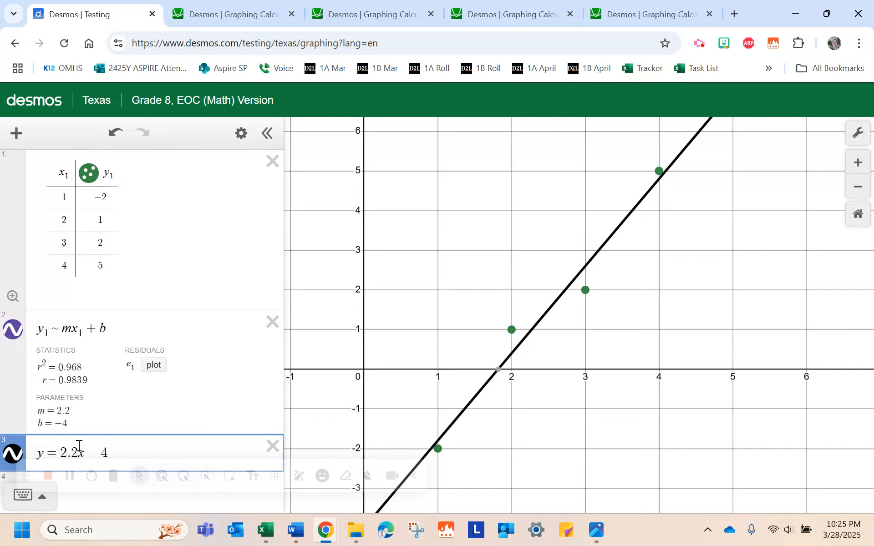
click(273, 447)
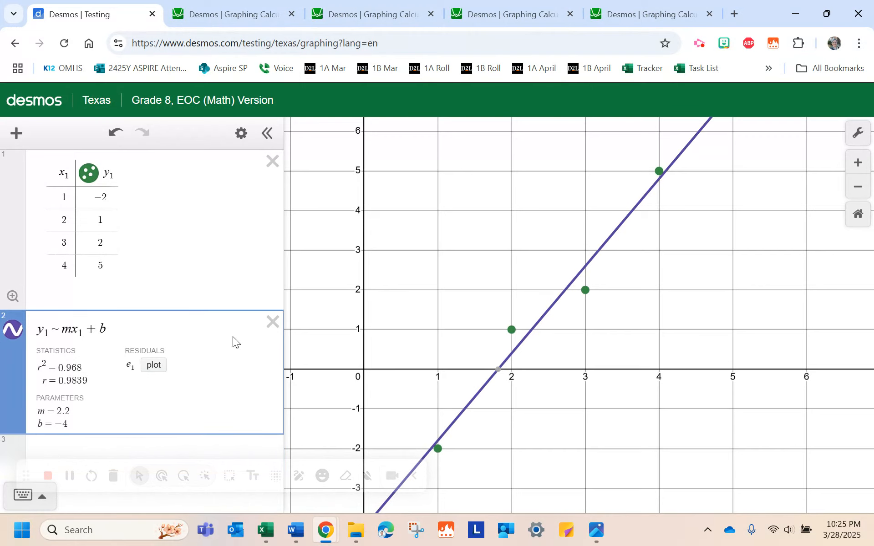
- Switch to the second Desmos Graphing Calculator tab and review its table and regression expression
mouse_move(232, 16)
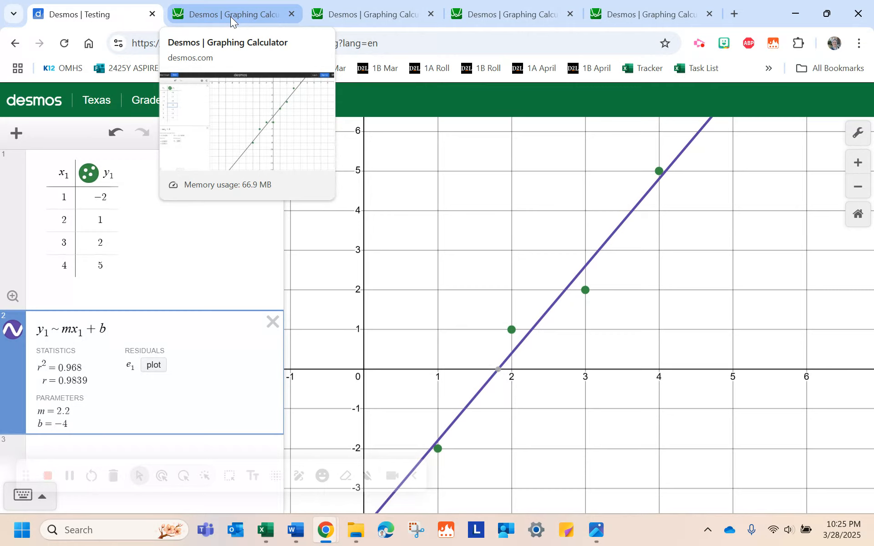
click(230, 17)
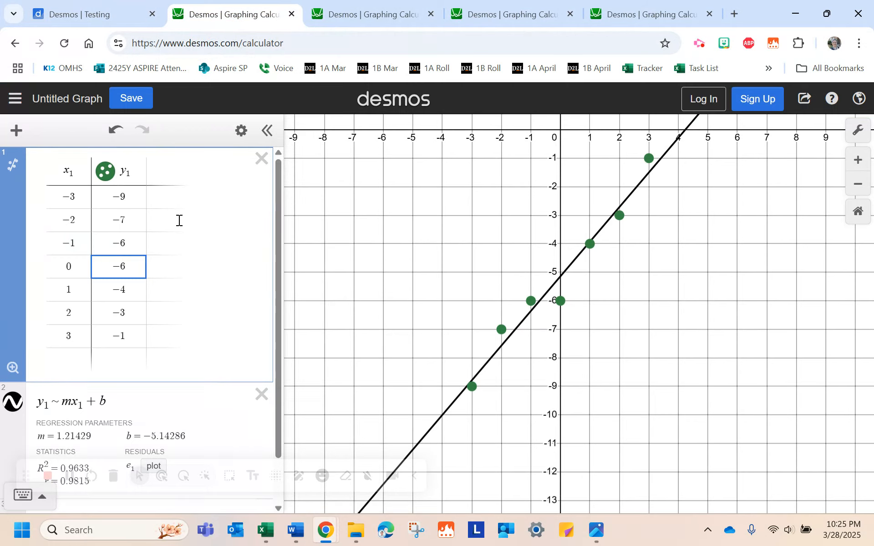
click(111, 400)
drag(111, 400, 28, 406)
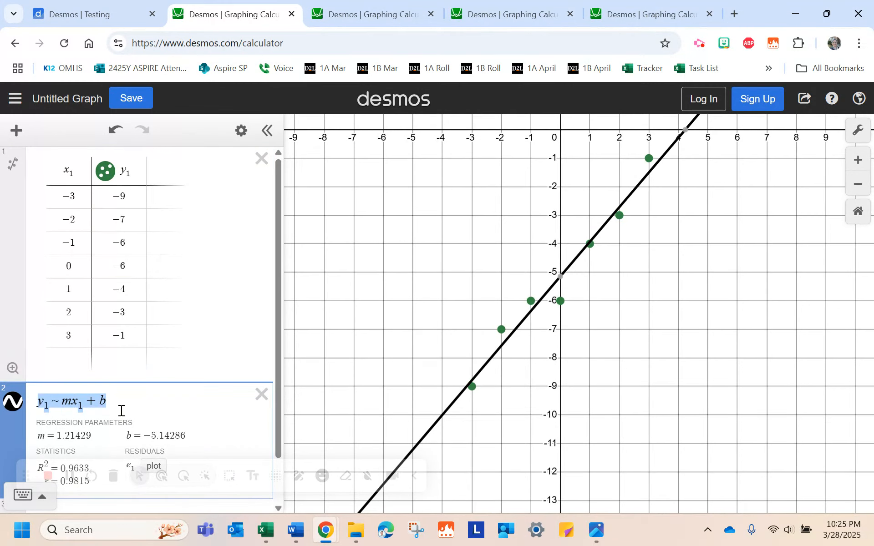
click(189, 401)
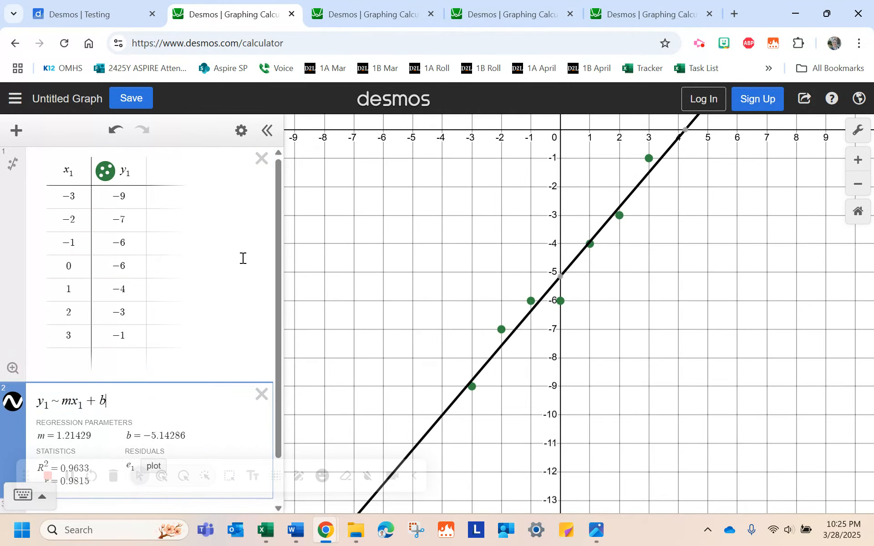
- Add a regression directly from the data table and choose Linear Regression as its type
click(10, 166)
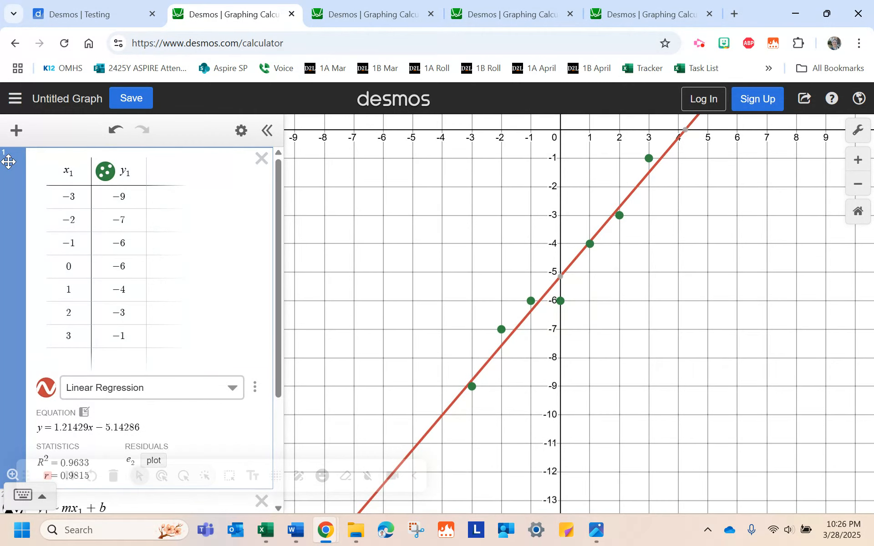
scroll(155, 304, down, 2)
click(144, 321)
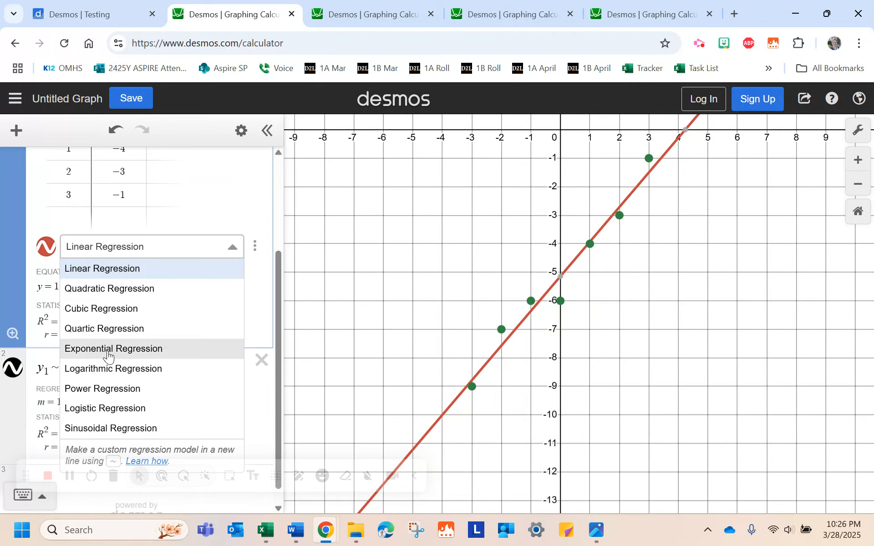
click(122, 269)
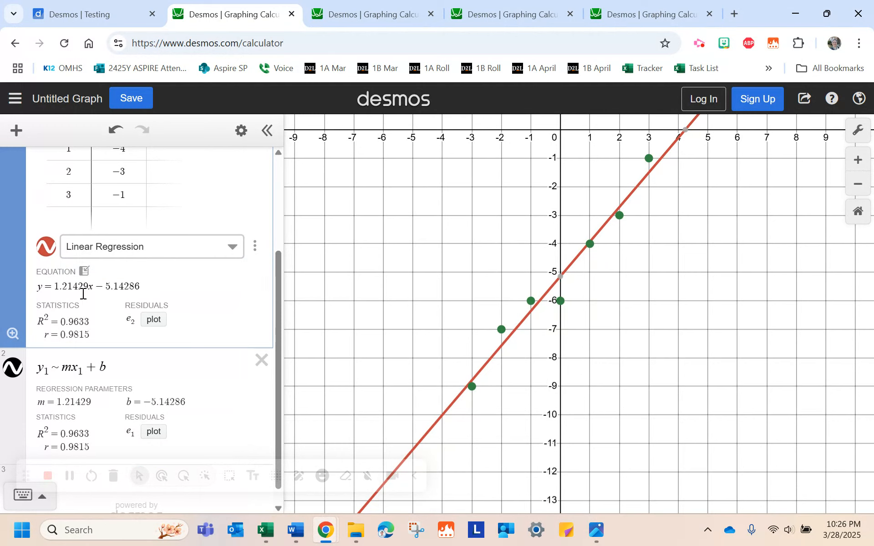
- Delete the y₁ ~ mx₁ + b expression and highlight the r value of the table's linear regression
click(261, 360)
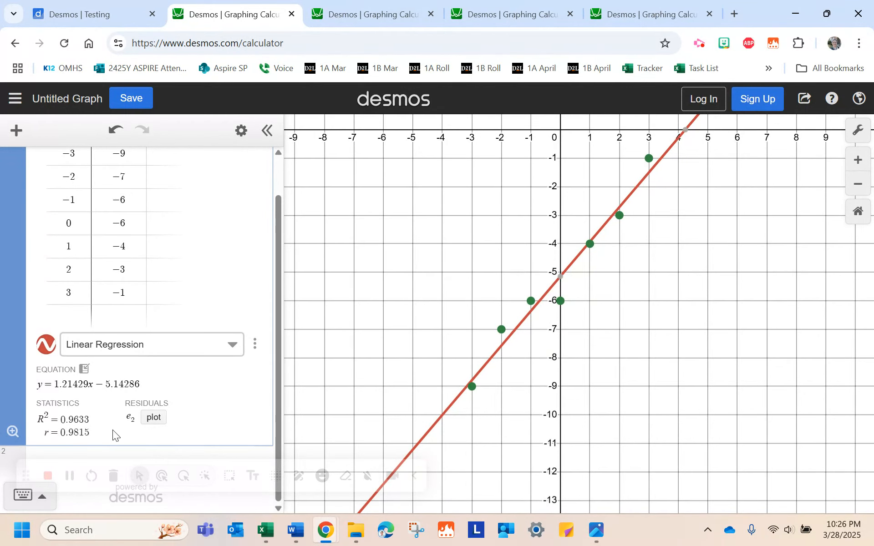
drag(92, 433, 59, 433)
triple_click(86, 435)
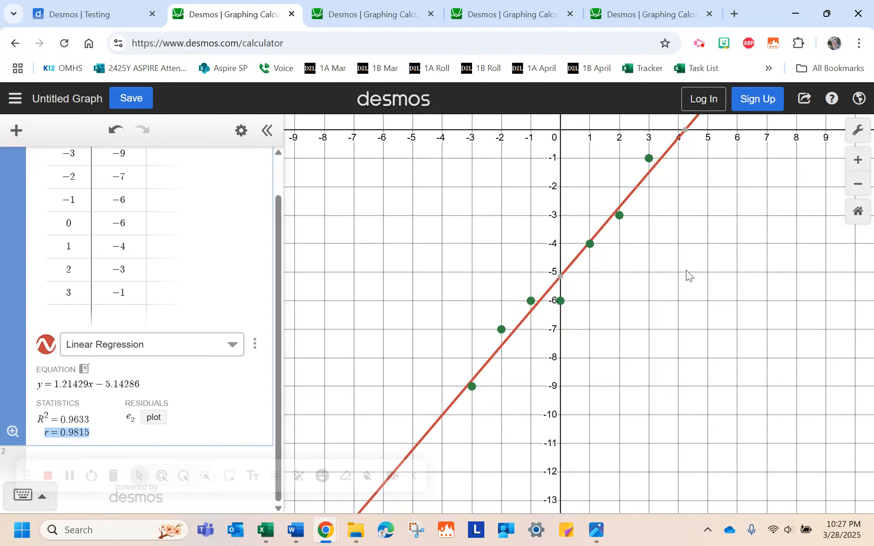
- Switch to the third calculator tab and add a regression directly from its data table
click(370, 16)
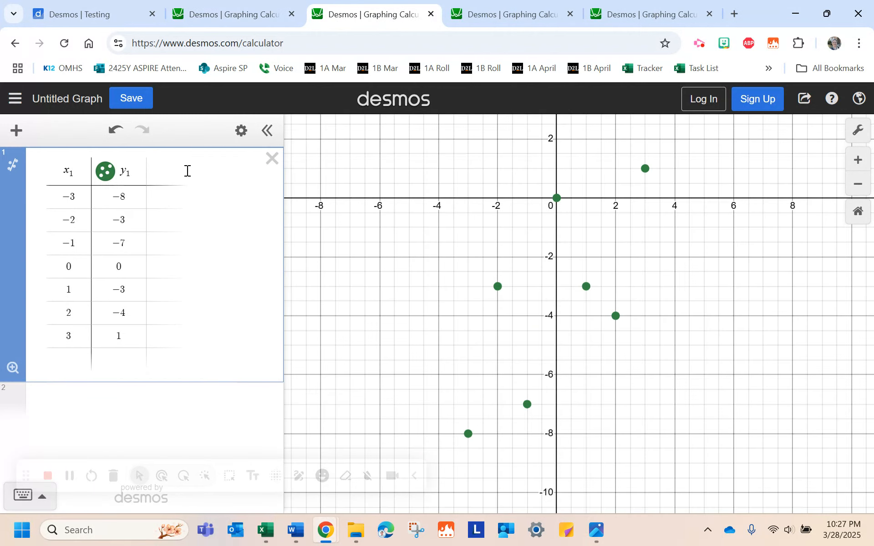
click(13, 169)
scroll(118, 269, down, 1)
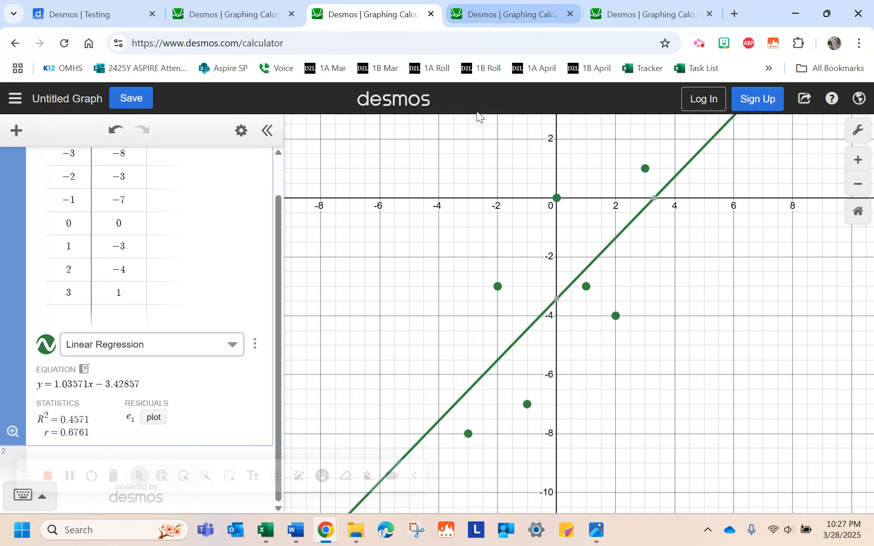
- In the fourth calculator tab, add a regression from the data table and highlight its r value
click(506, 15)
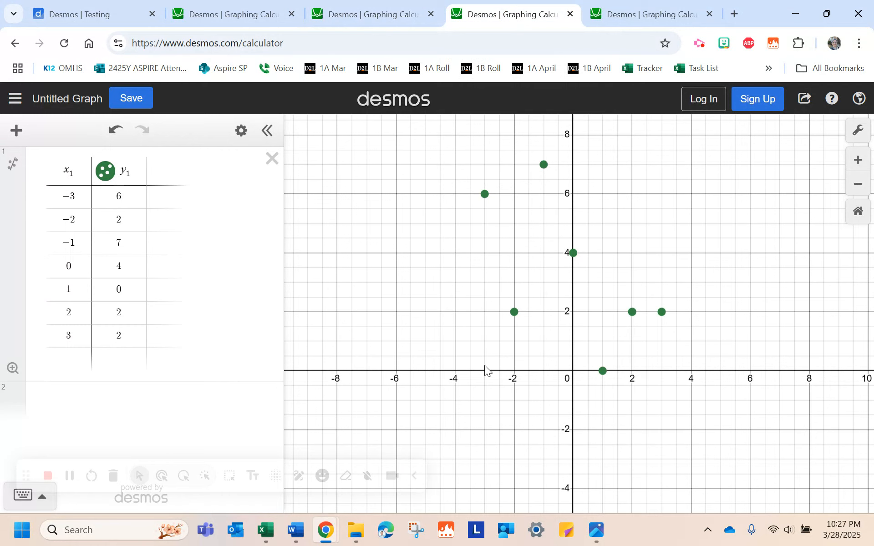
click(14, 164)
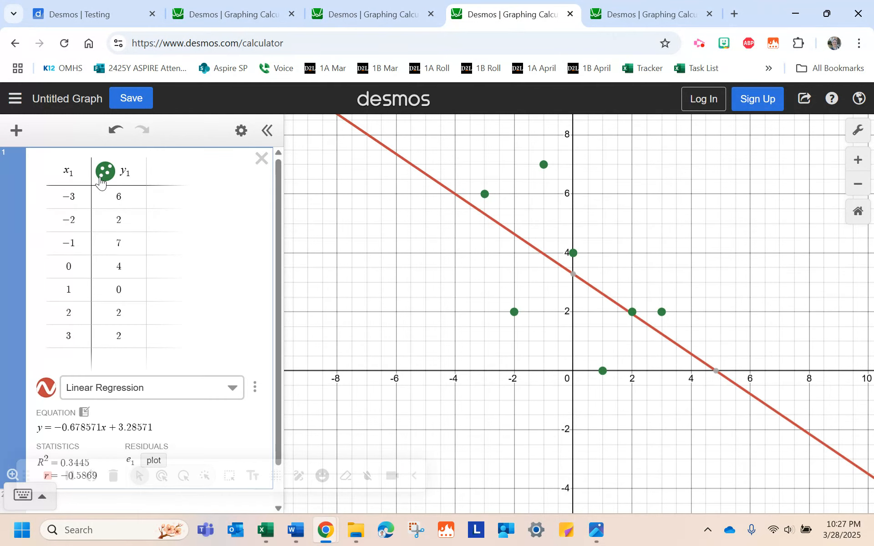
scroll(173, 282, down, 1)
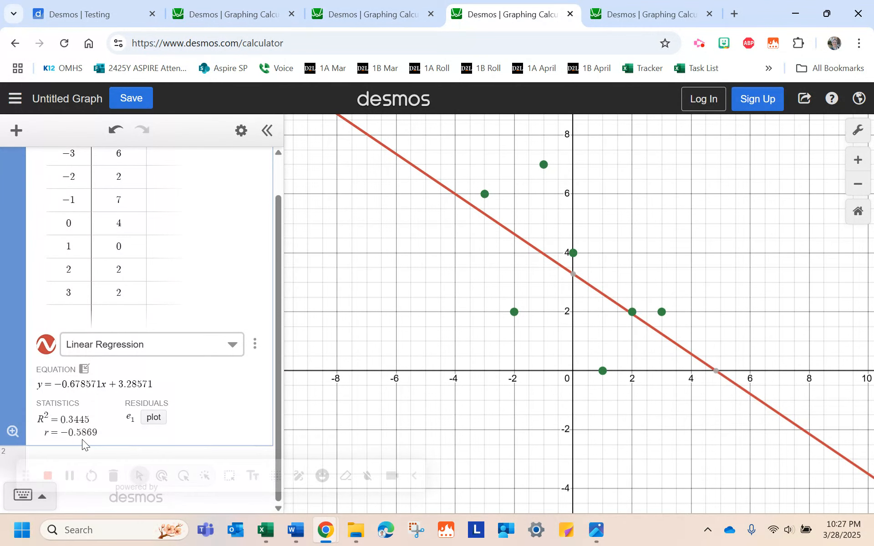
drag(60, 433, 72, 433)
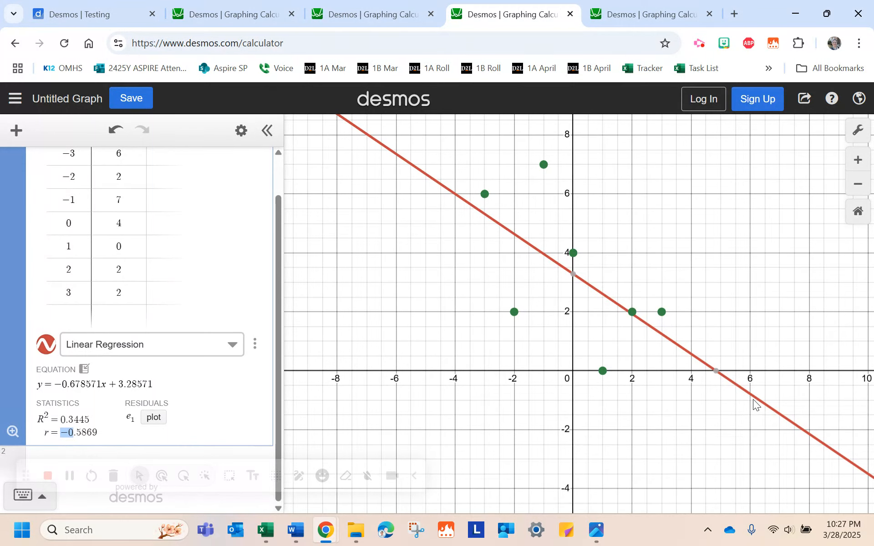
triple_click(98, 433)
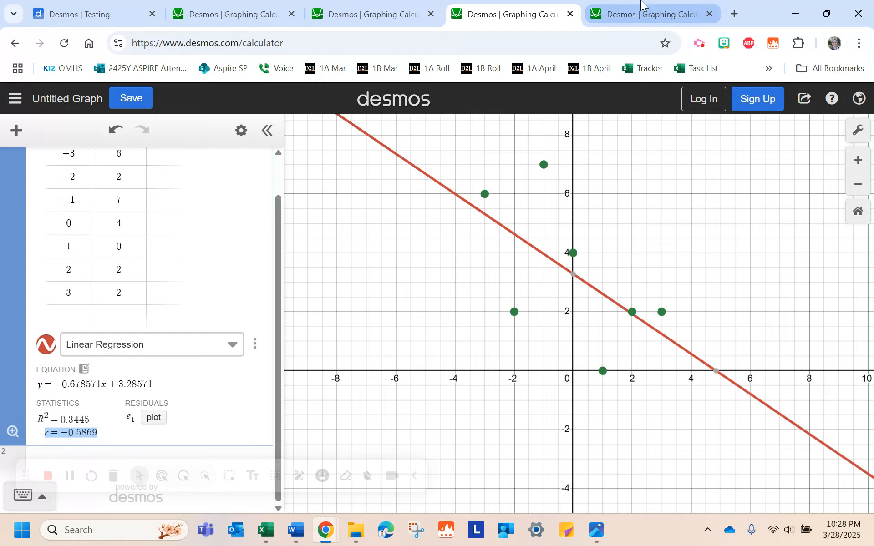
- In the fifth calculator tab, add a regression from the data table and highlight its r value
click(632, 16)
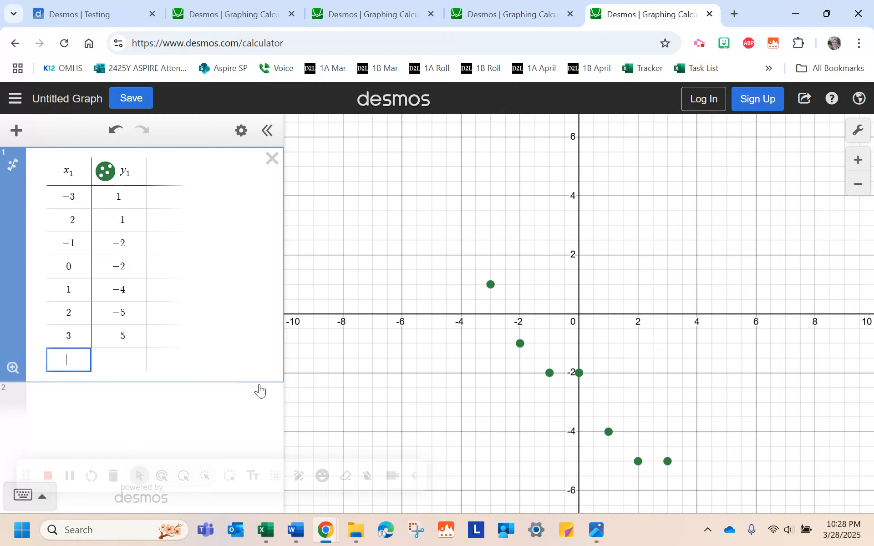
click(17, 167)
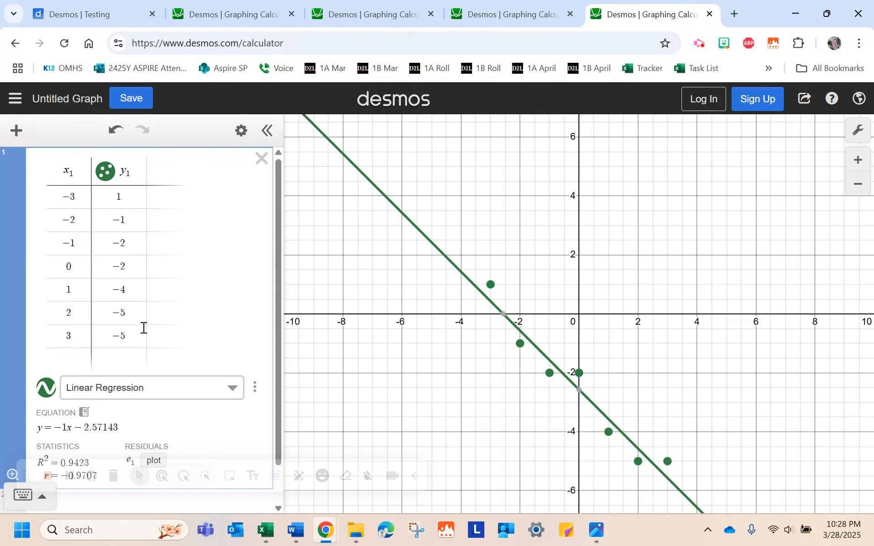
scroll(146, 323, down, 1)
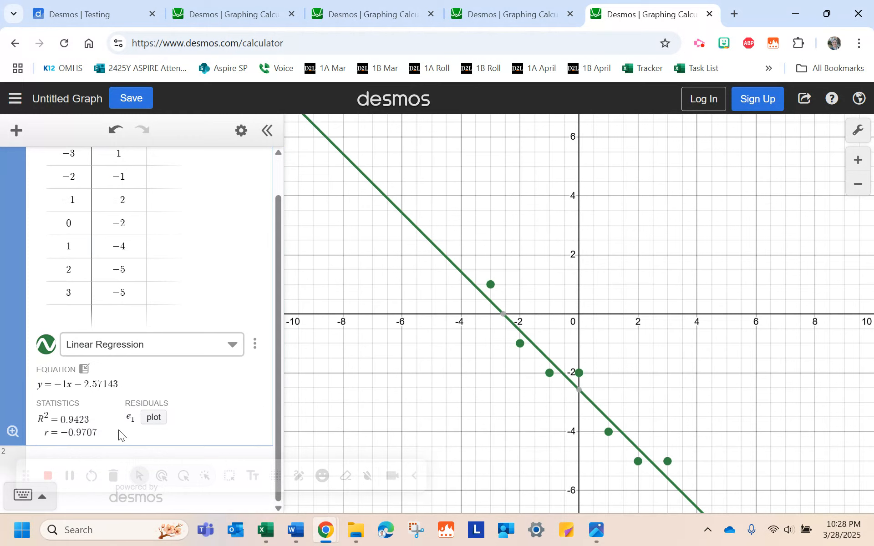
drag(67, 433, 58, 433)
drag(499, 405, 485, 345)
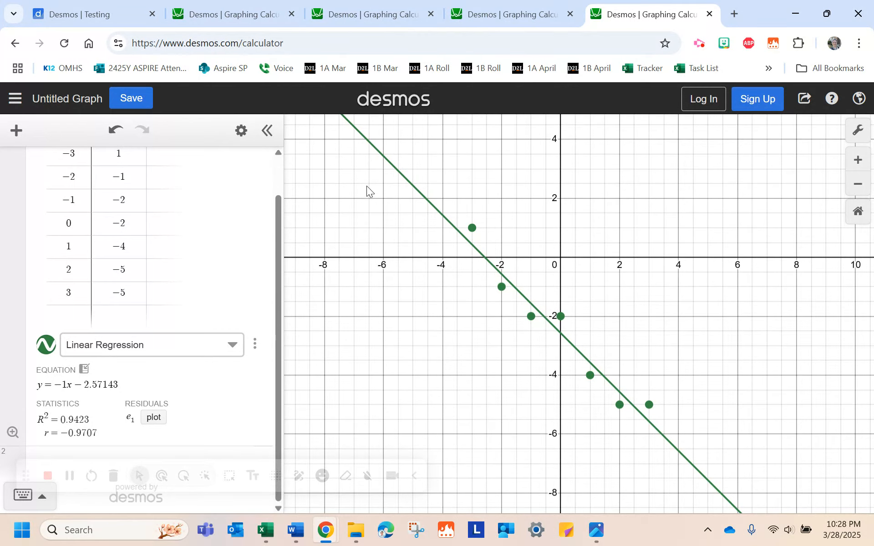
- Compare the regressions by cycling through the Testing tab and each Graphing Calculator tab
click(78, 16)
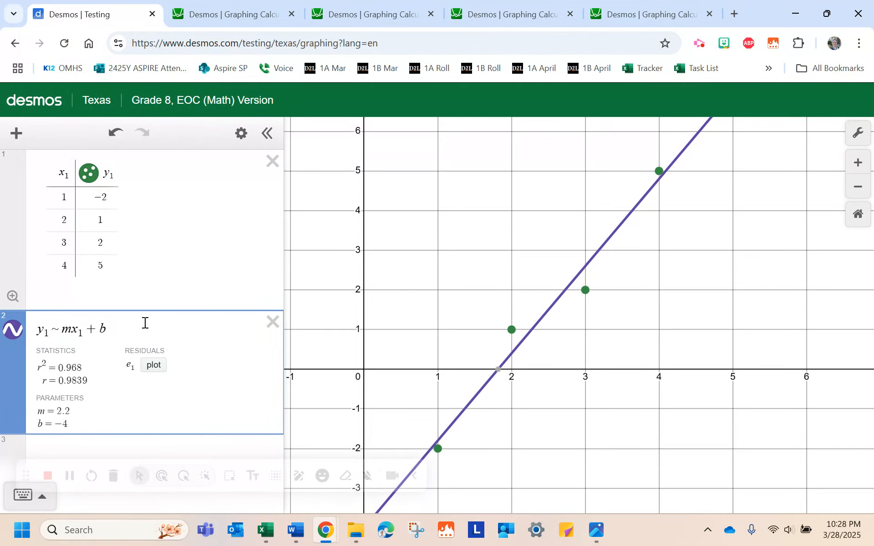
drag(143, 324, 10, 316)
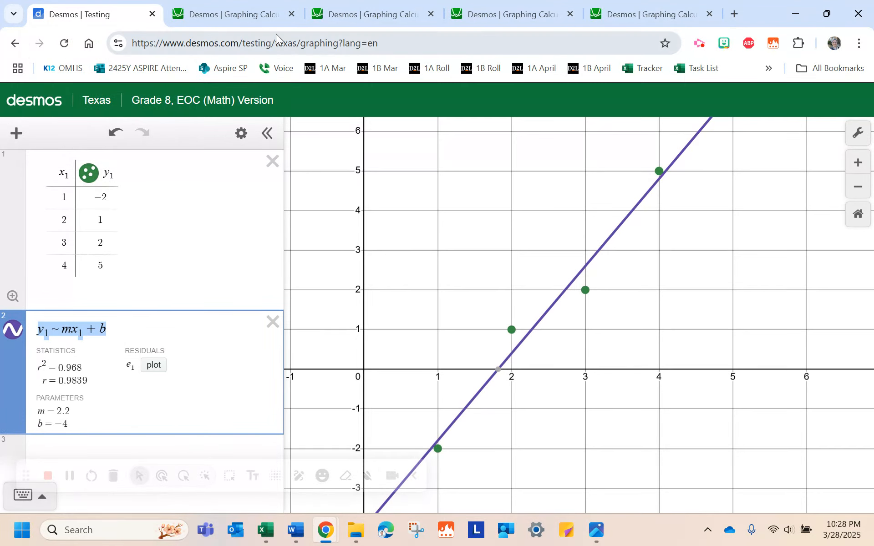
click(231, 16)
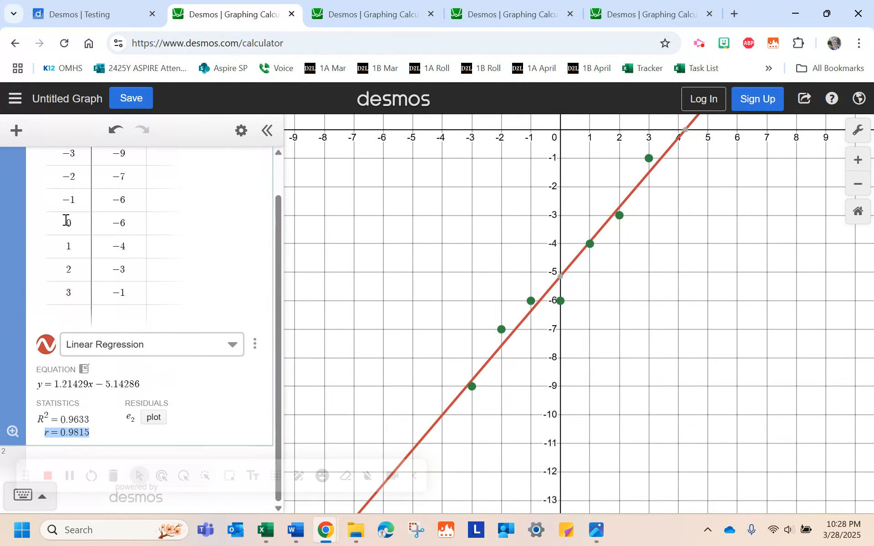
scroll(66, 217, up, 1)
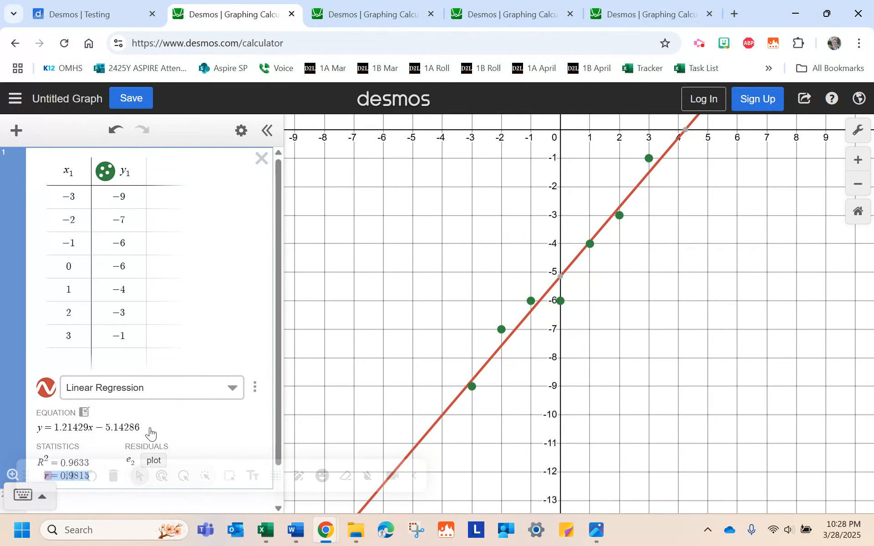
click(64, 14)
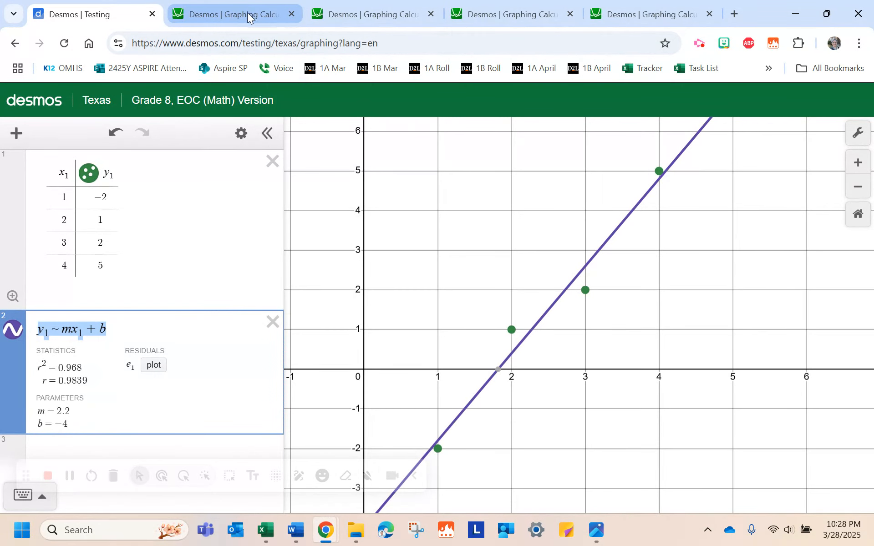
click(215, 17)
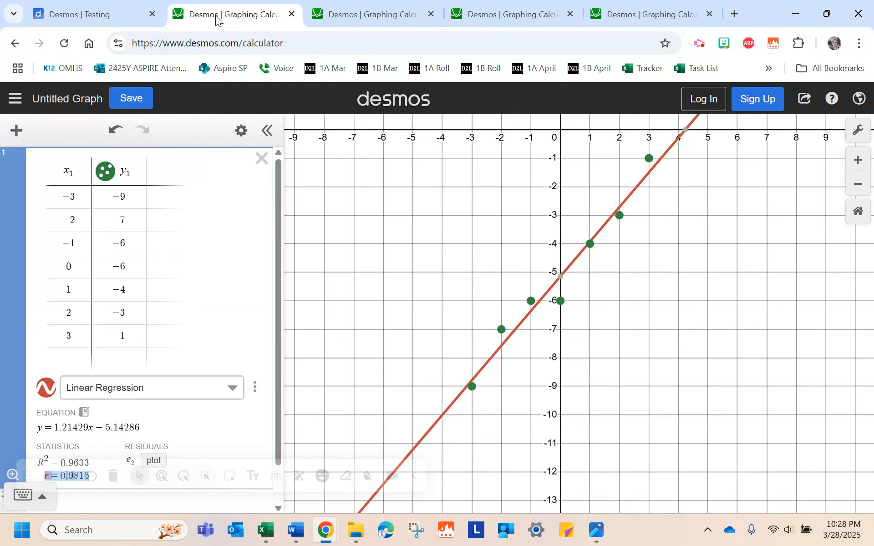
click(354, 14)
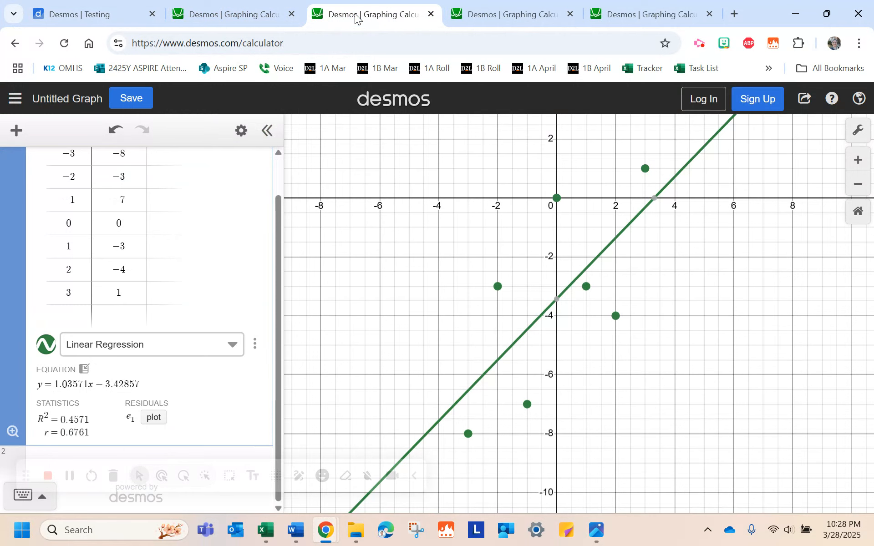
click(503, 15)
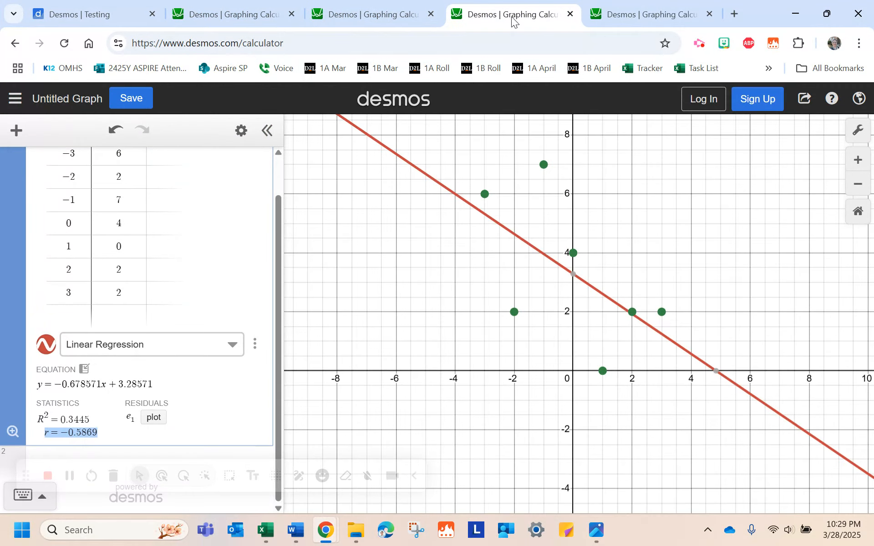
click(651, 17)
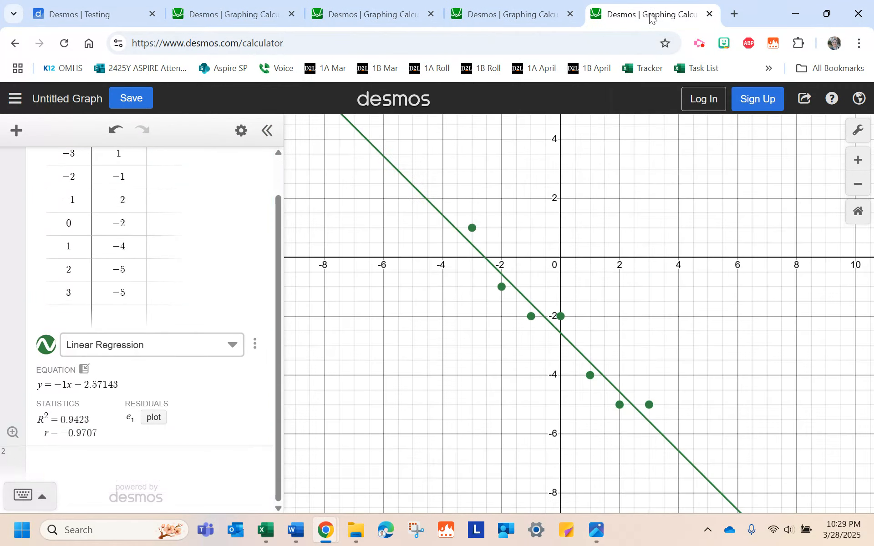